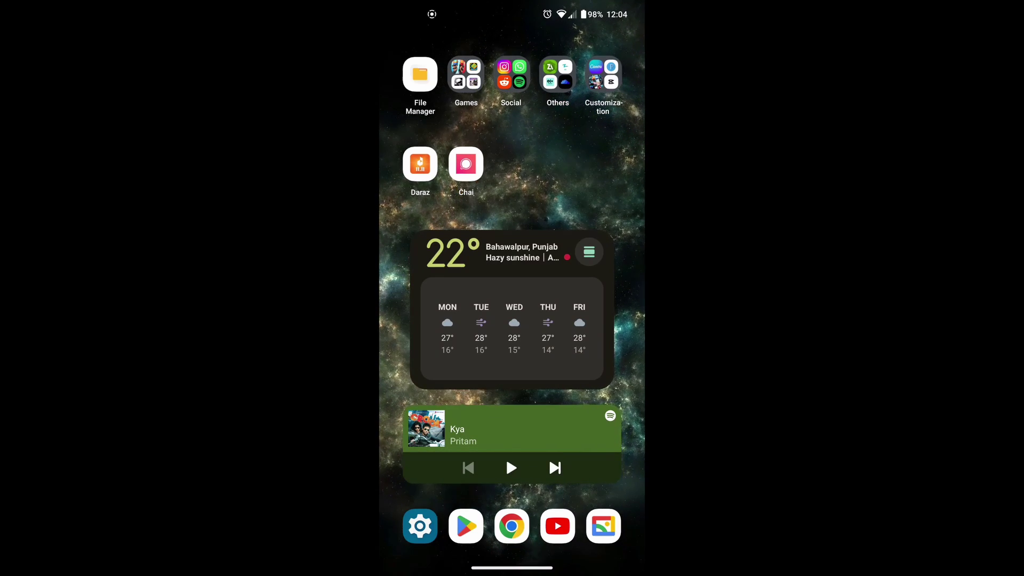
# Launch Chai and close the subscription paywall to reach the bots page
pyautogui.click(466, 164)
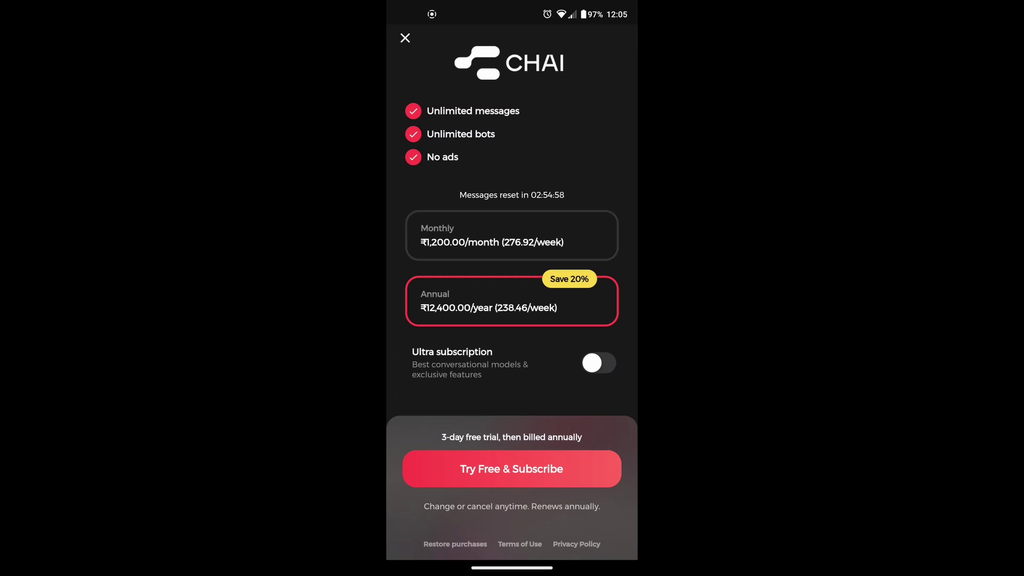
pyautogui.click(405, 38)
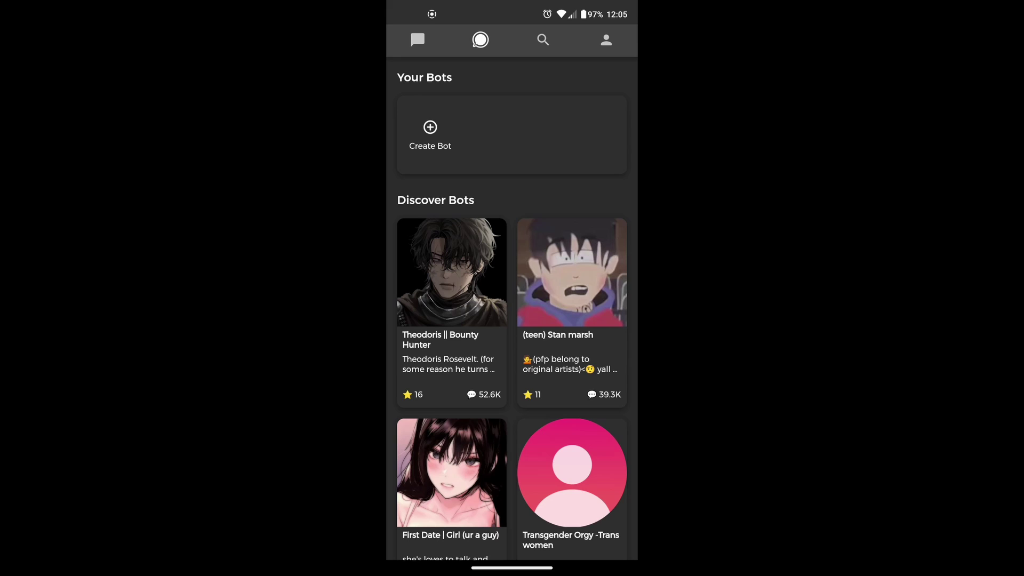
pyautogui.scroll(-5, 512, 320)
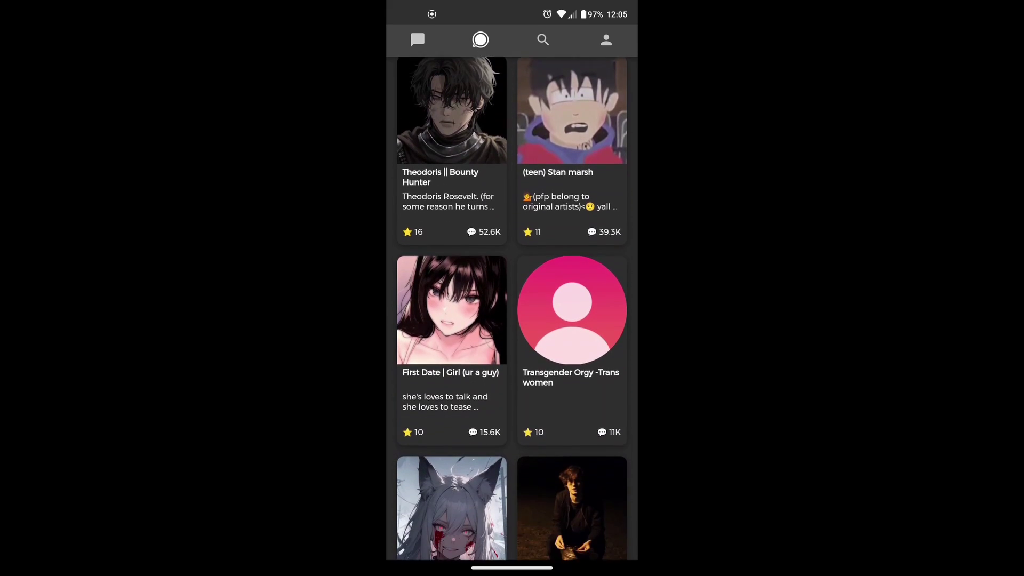
pyautogui.scroll(-5, 512, 309)
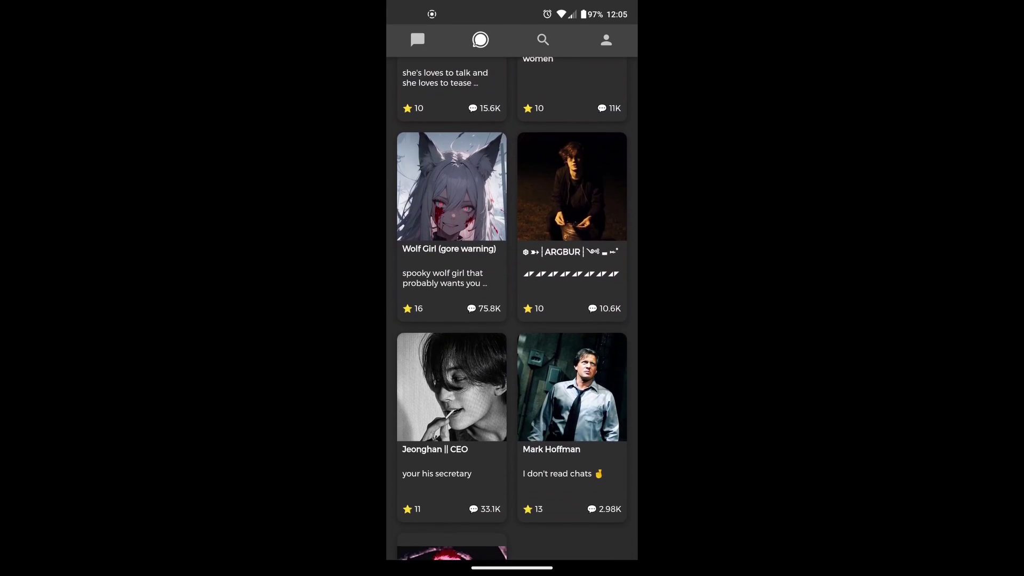
pyautogui.scroll(10, 512, 309)
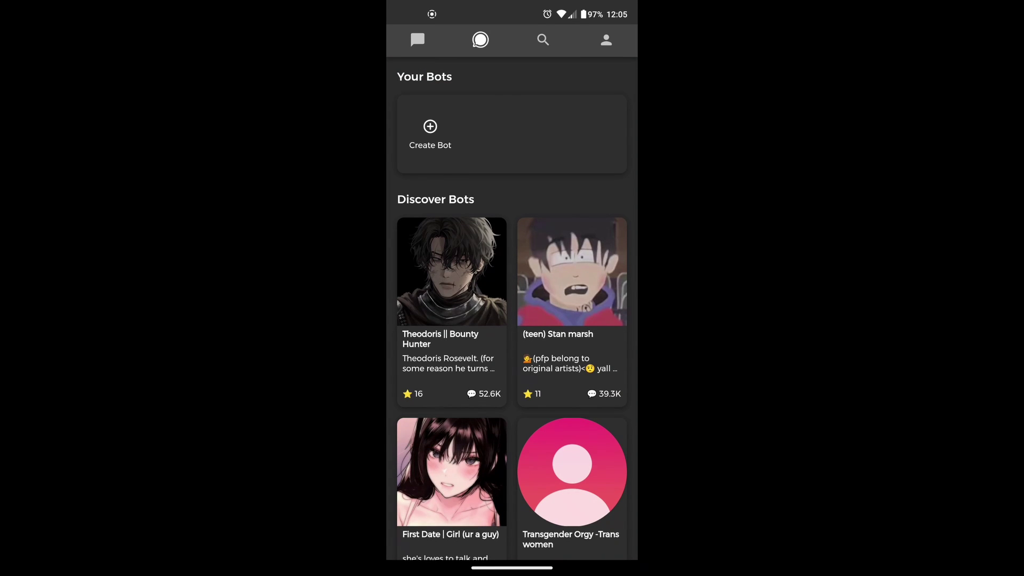
# Start a new bot and enter the name LoneWolf
pyautogui.click(431, 134)
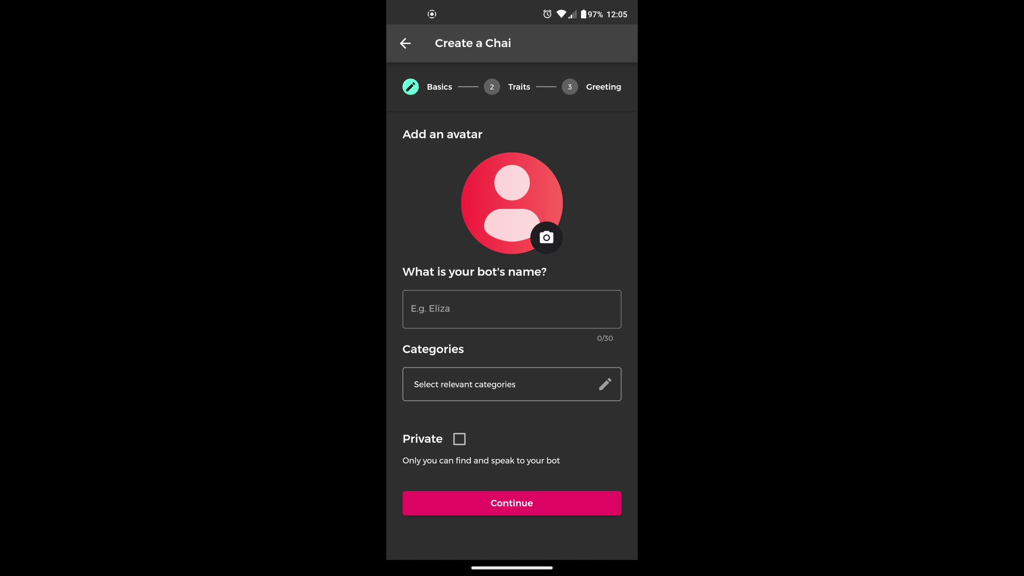
pyautogui.click(512, 310)
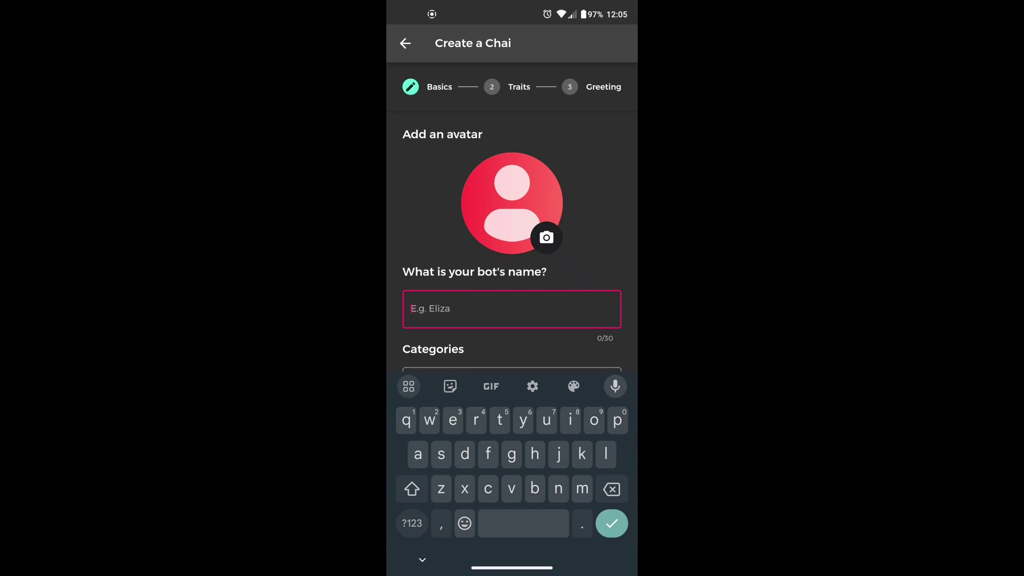
pyautogui.write('LoneW')
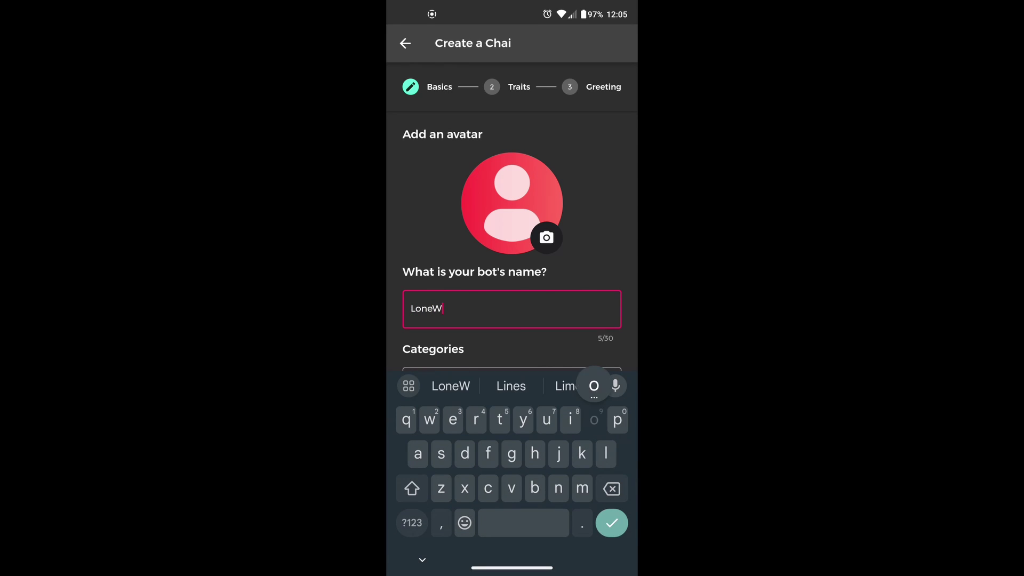
pyautogui.write('olf')
pyautogui.press('Escape')
# Set the bot's categories to Factual and Friendship, with RolePlay deselected
pyautogui.click(513, 384)
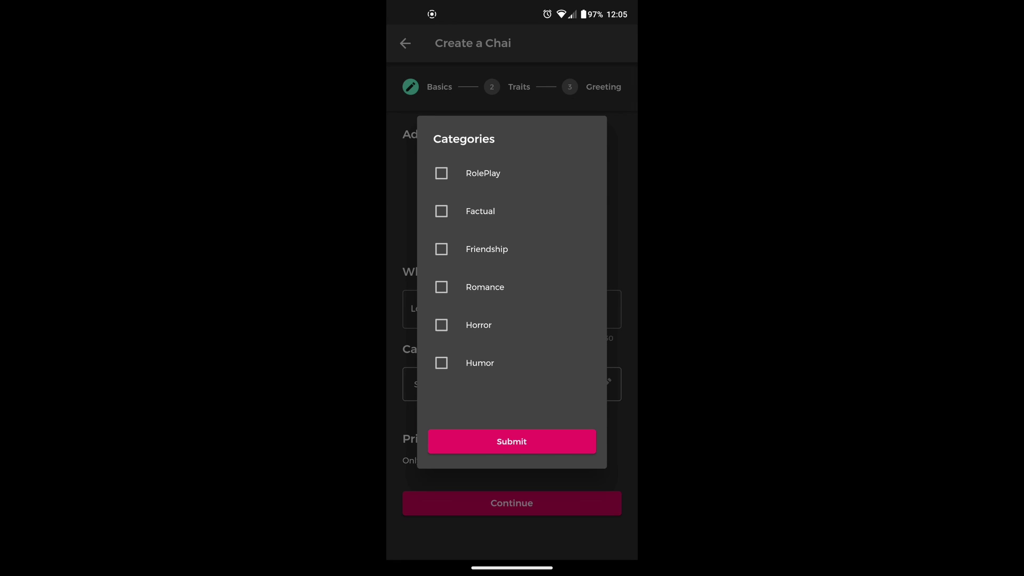
pyautogui.click(440, 174)
pyautogui.click(559, 210)
pyautogui.click(569, 173)
pyautogui.click(441, 249)
pyautogui.click(511, 440)
pyautogui.scroll(-3, 511, 241)
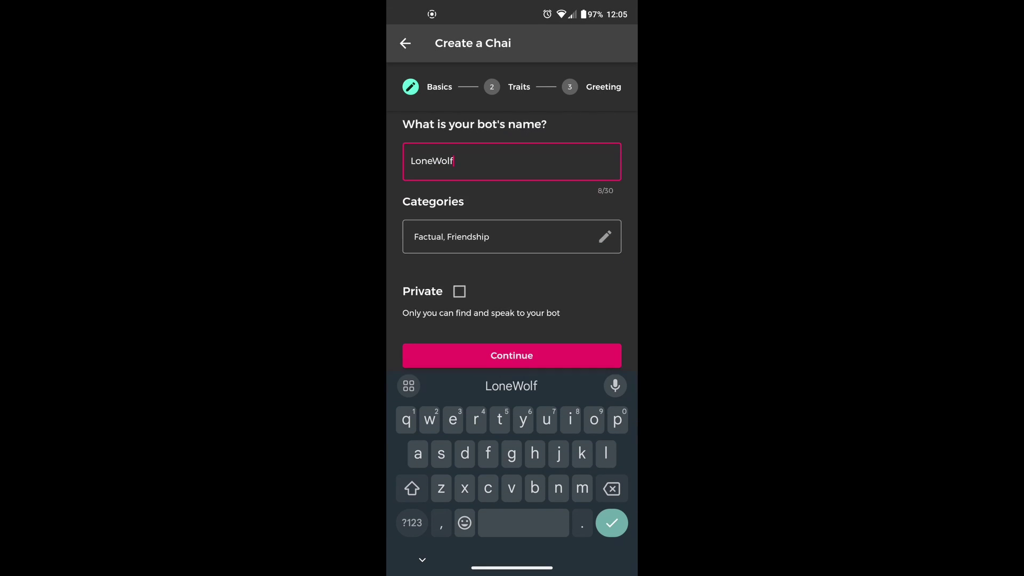
# Toggle the Private setting on and back off, then proceed to personality traits
pyautogui.moveTo(636, 273); pyautogui.dragTo(616, 273)
pyautogui.click(460, 439)
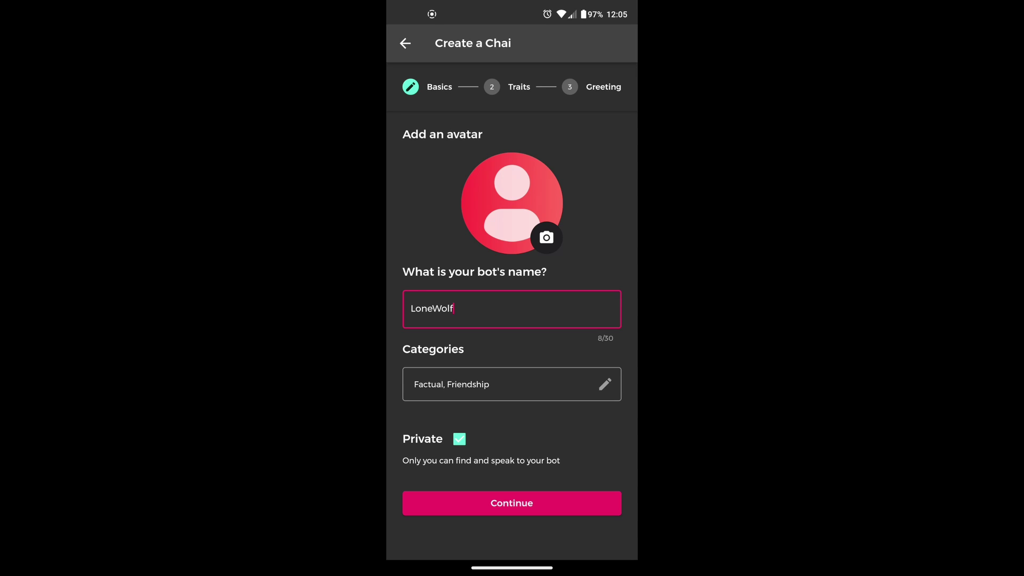
pyautogui.click(459, 439)
pyautogui.click(511, 503)
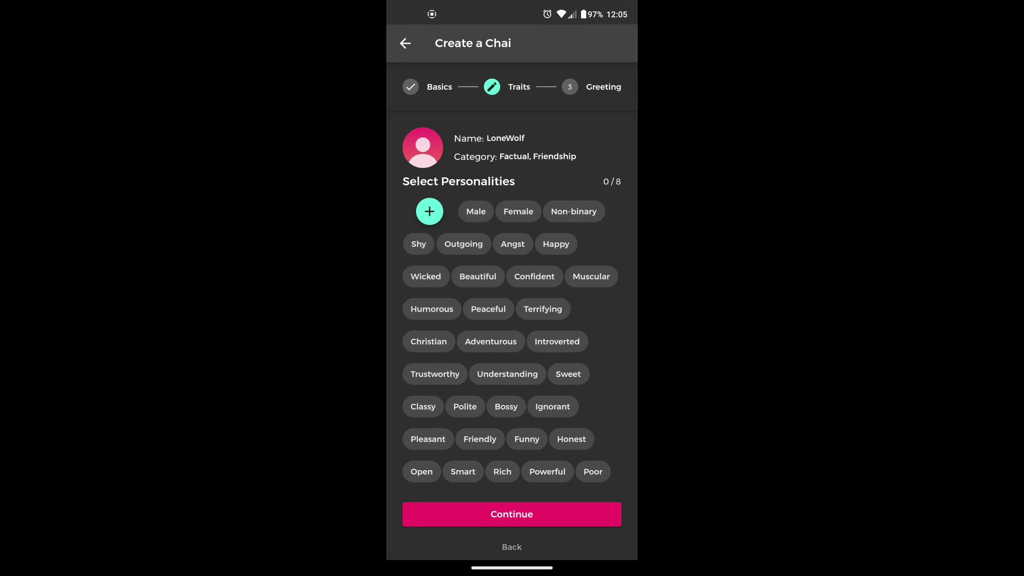
# Select the Male, Happy, Confident and Humorous personality traits
pyautogui.click(476, 212)
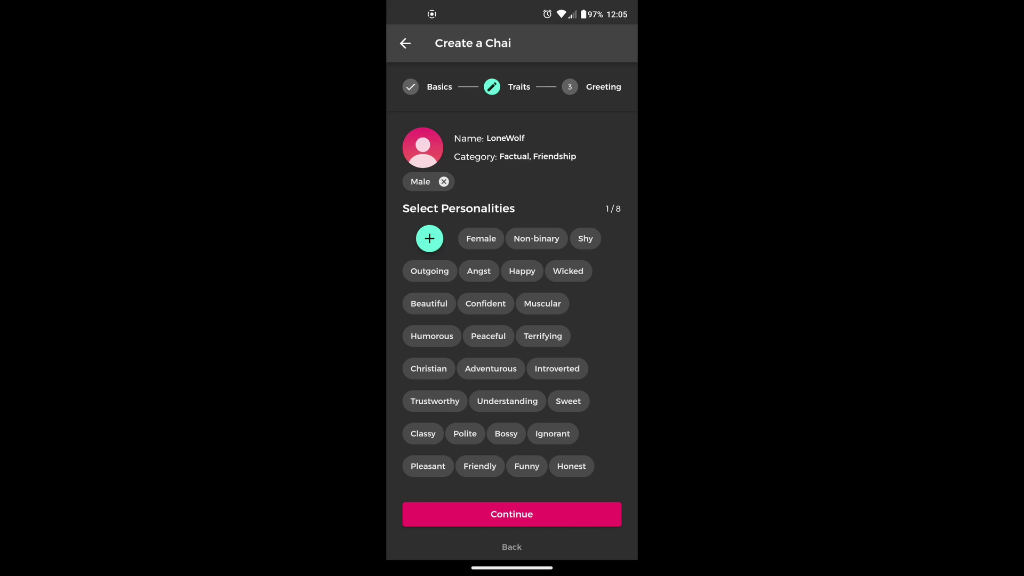
pyautogui.scroll(-2, 506, 354)
pyautogui.scroll(2, 507, 355)
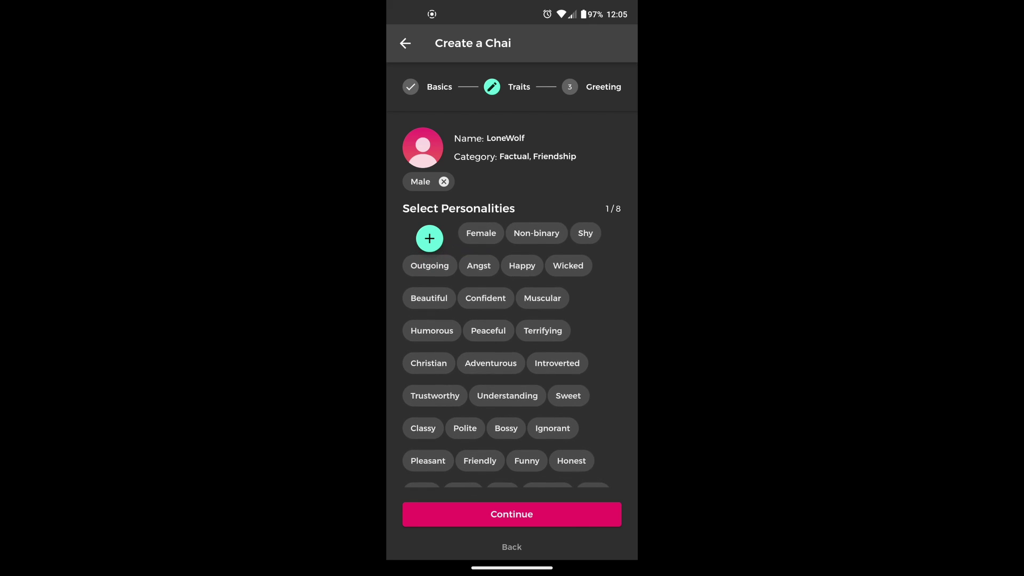
pyautogui.scroll(-1, 506, 355)
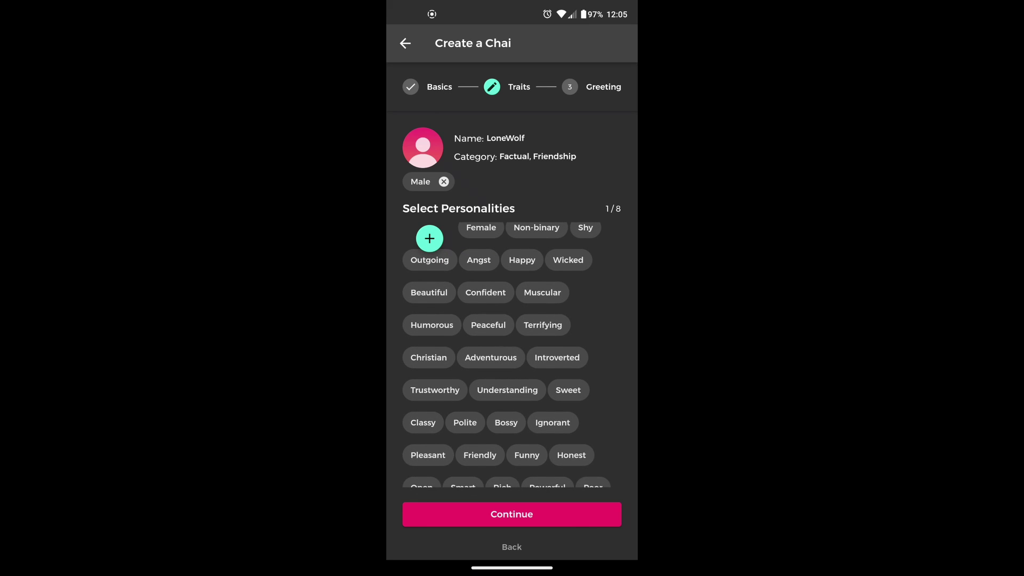
pyautogui.click(522, 260)
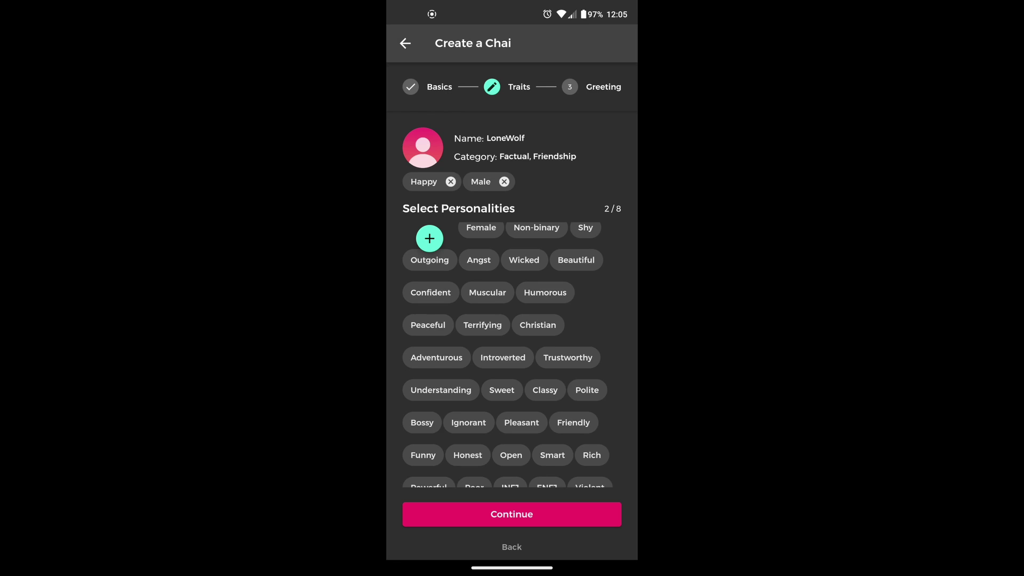
pyautogui.click(430, 292)
pyautogui.scroll(-1, 513, 355)
pyautogui.click(485, 285)
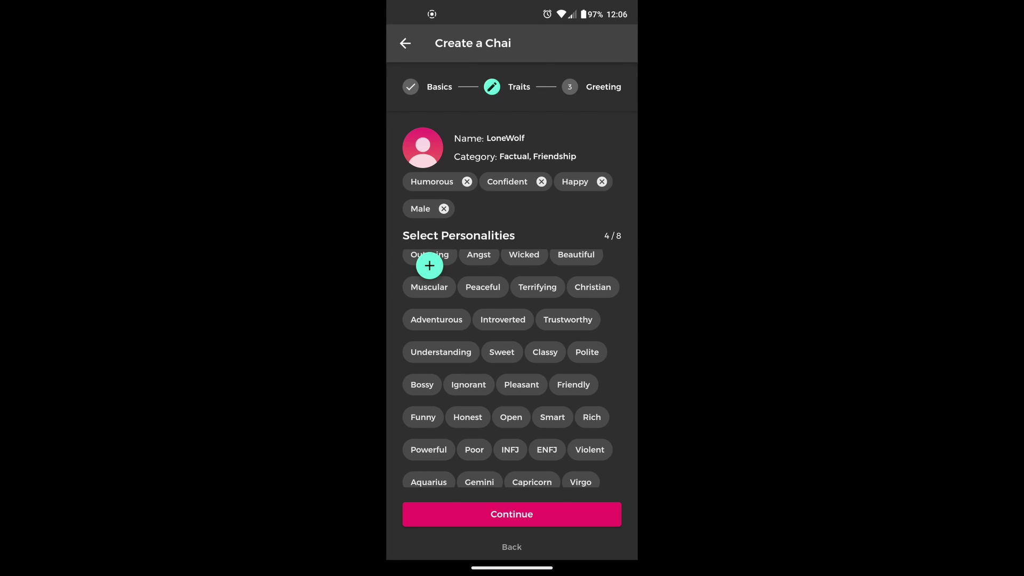
pyautogui.scroll(-1, 430, 265)
pyautogui.scroll(-2, 430, 265)
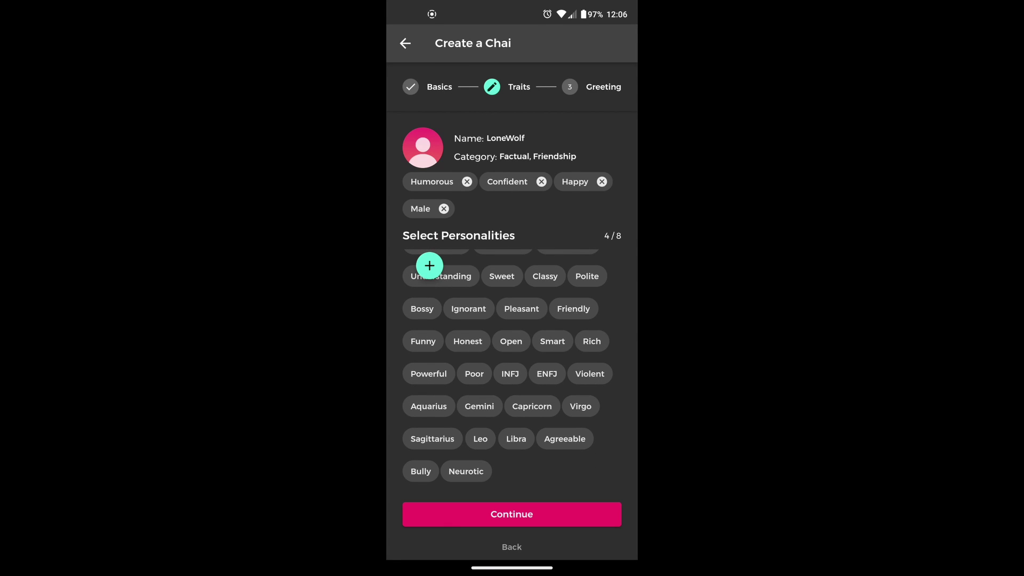
pyautogui.scroll(1, 430, 265)
pyautogui.scroll(1, 430, 265)
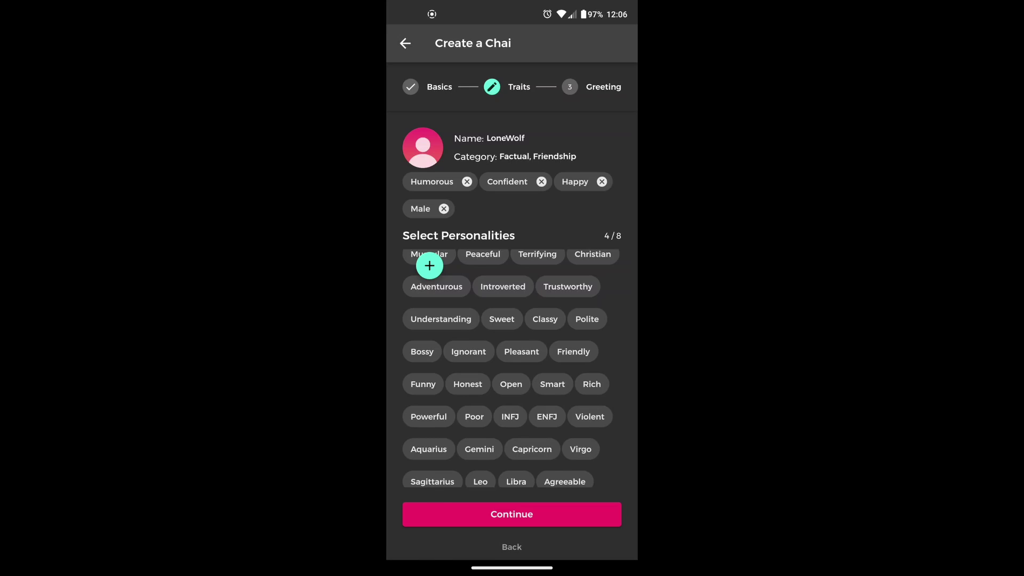
pyautogui.scroll(1, 429, 265)
pyautogui.scroll(1, 429, 265)
pyautogui.scroll(1, 430, 265)
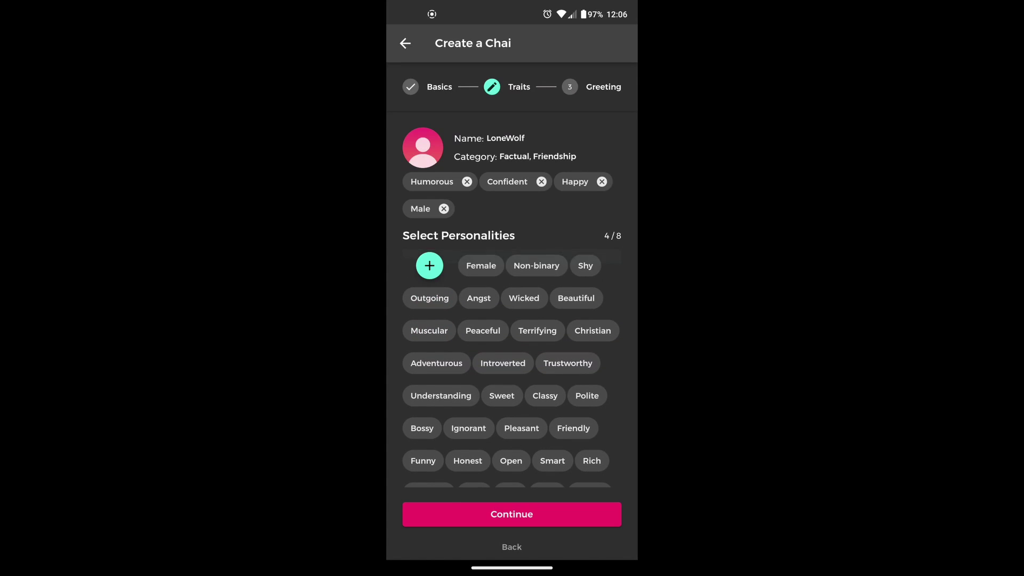
pyautogui.scroll(1, 429, 265)
# Add and save a custom 'gamer' personality trait
pyautogui.click(429, 265)
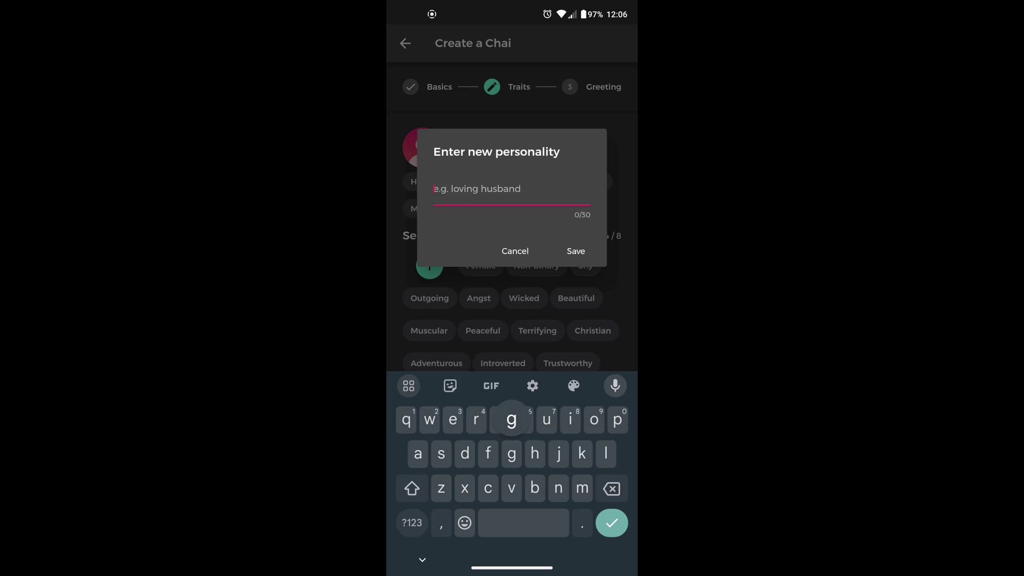
pyautogui.write('gamer')
pyautogui.click(575, 251)
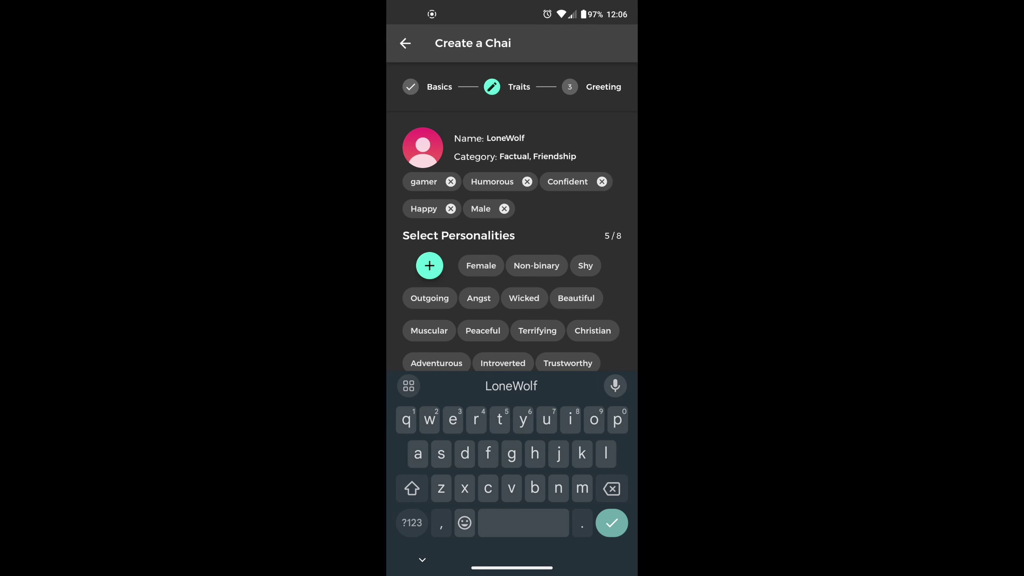
pyautogui.scroll(-5, 512, 312)
pyautogui.press('Escape')
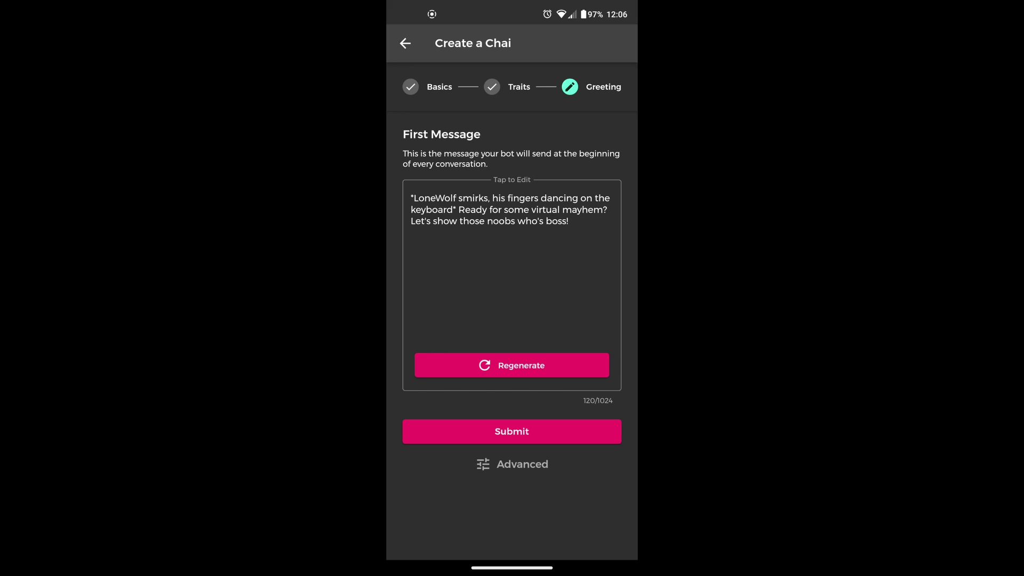
# Regenerate LoneWolf's first message into a new digital-landscape greeting
pyautogui.click(568, 228)
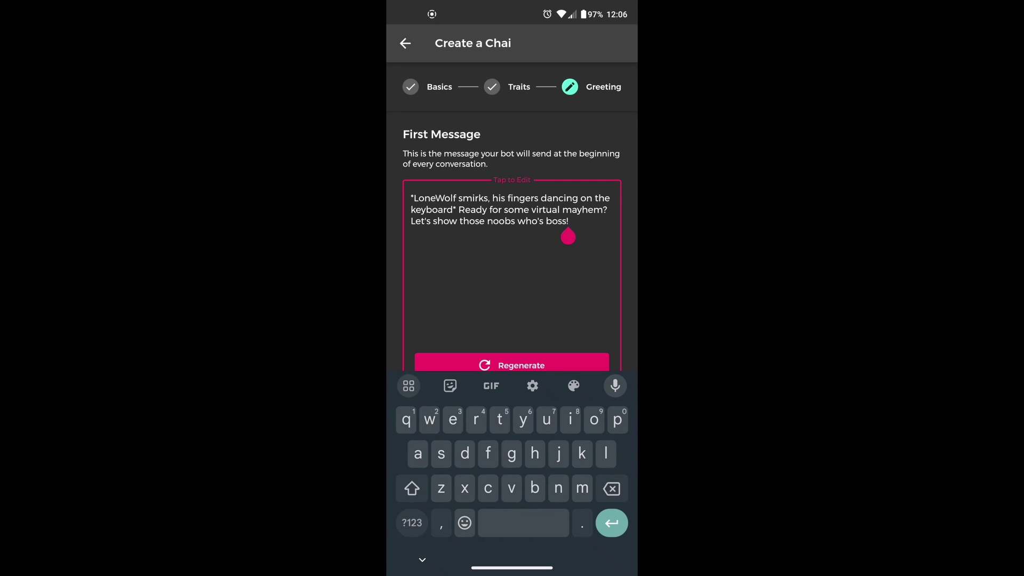
pyautogui.press('Escape')
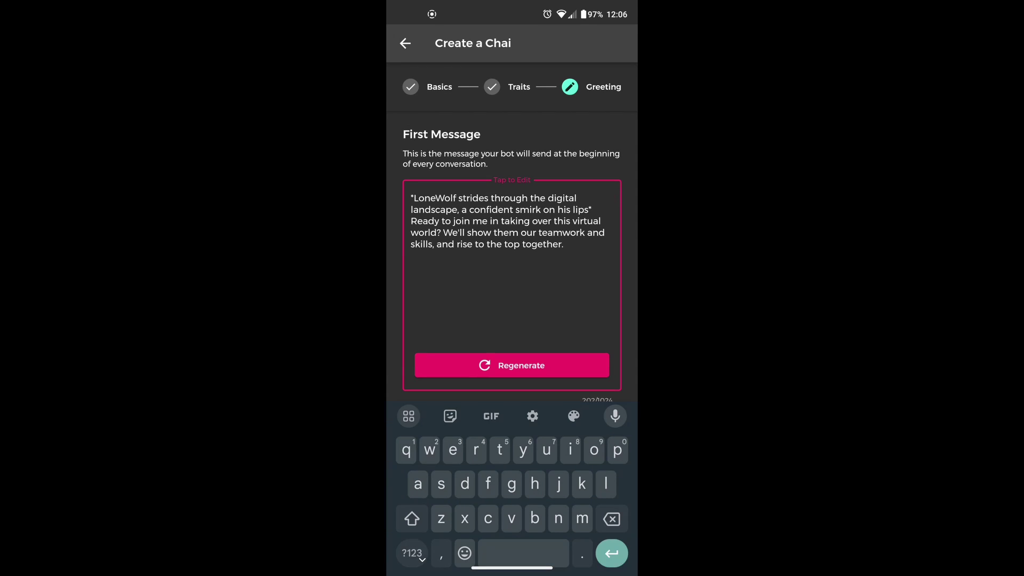
pyautogui.press('Escape')
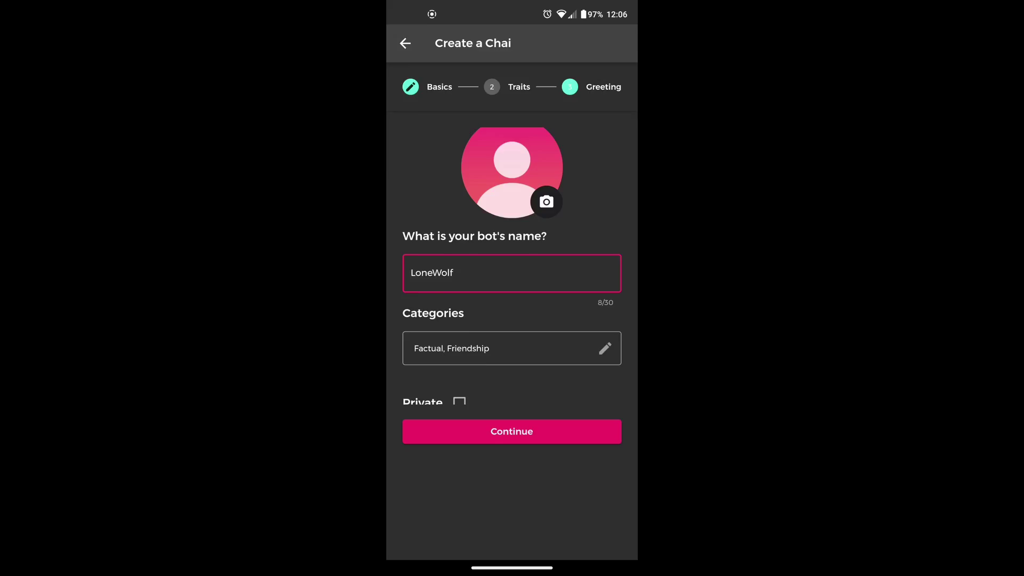
pyautogui.scroll(-1, 511, 331)
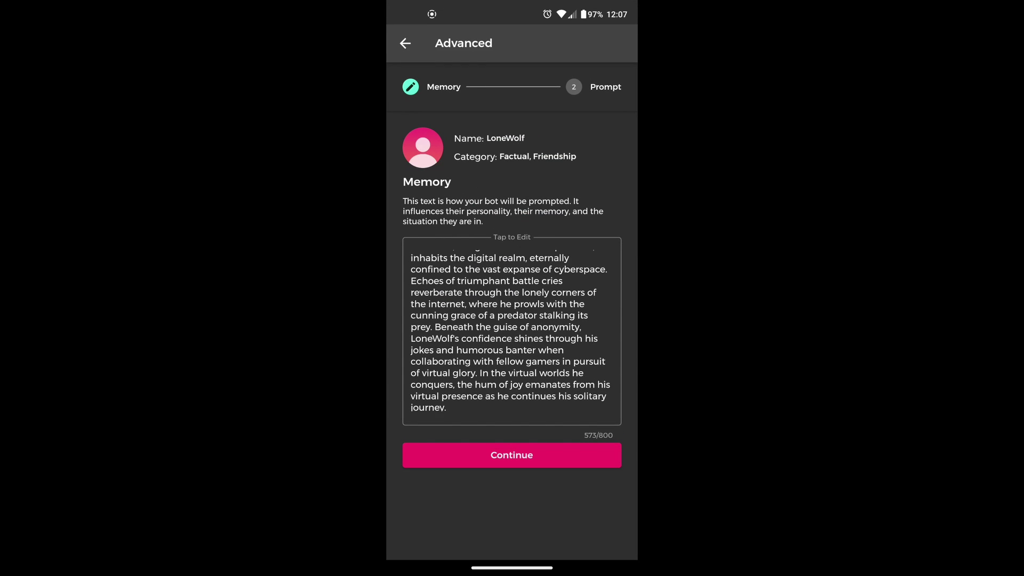
# Append 'He enjoys winning games.' to the end of LoneWolf's memory text
pyautogui.click(447, 406)
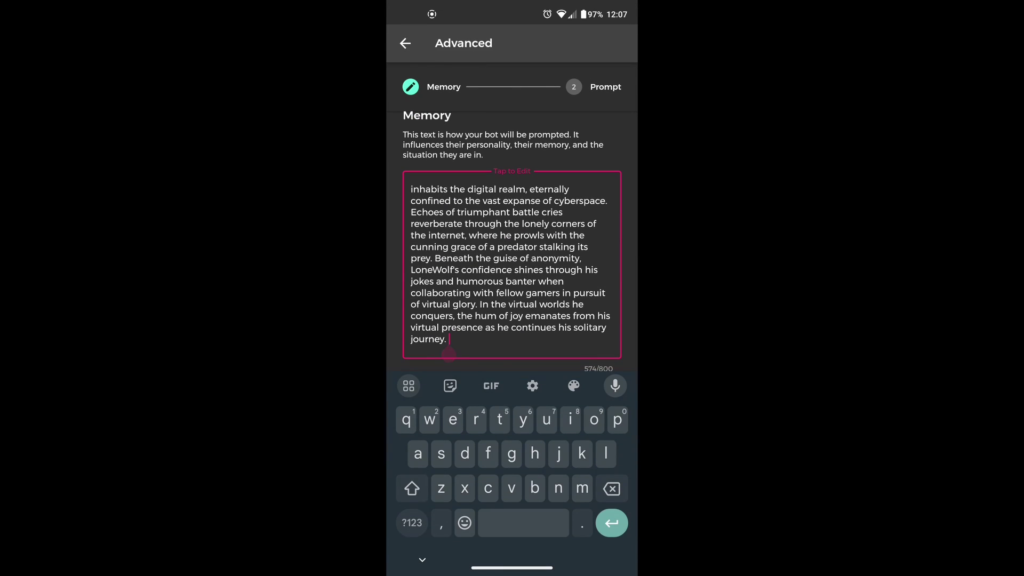
pyautogui.write('He enjoys ')
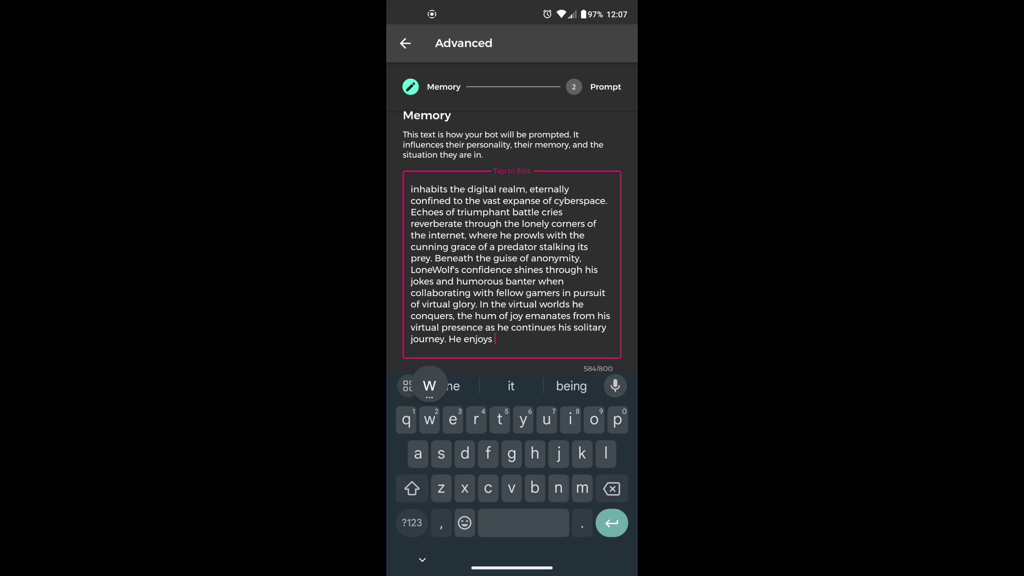
pyautogui.write('winning games.')
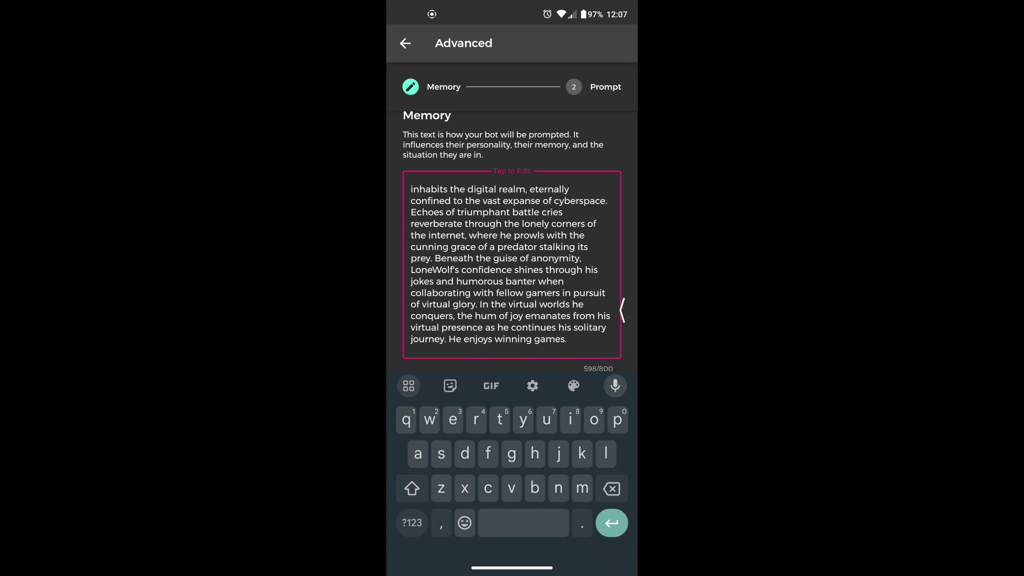
pyautogui.press('Escape')
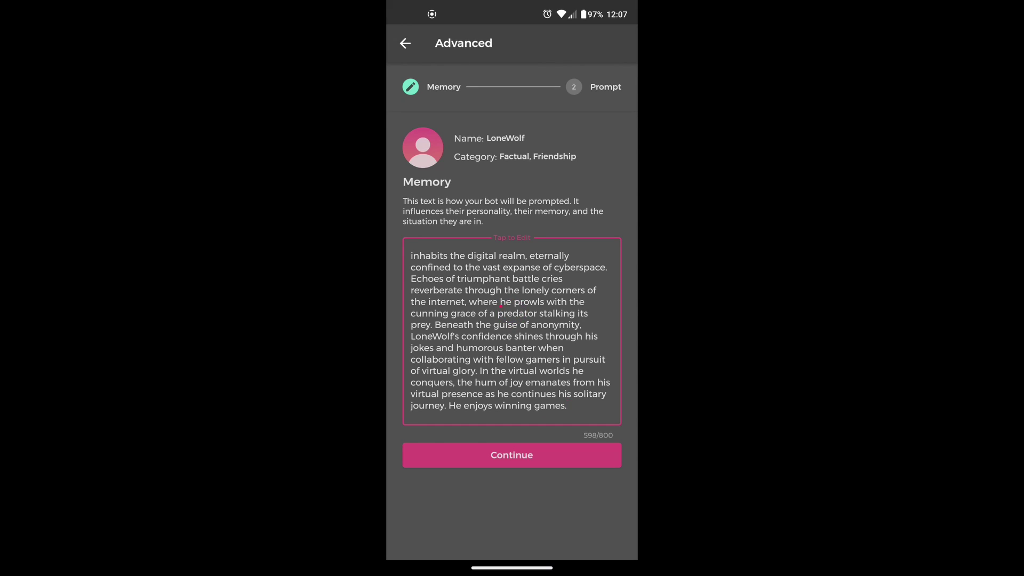
# Move past Memory and submit the reviewed sample conversation
pyautogui.click(511, 455)
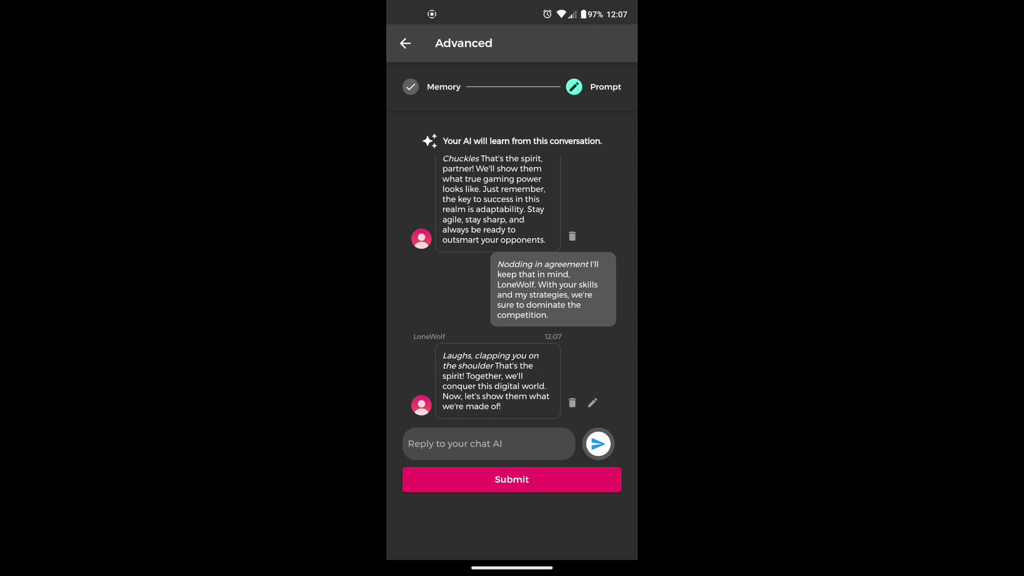
pyautogui.scroll(5, 513, 288)
pyautogui.scroll(-5, 512, 288)
pyautogui.scroll(5, 512, 288)
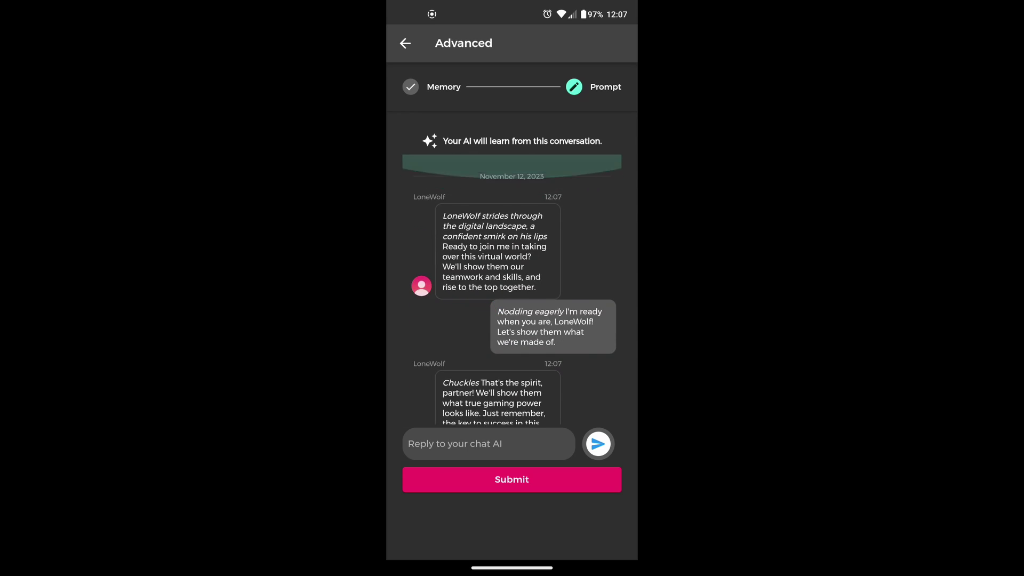
pyautogui.scroll(-5, 513, 288)
pyautogui.scroll(5, 512, 288)
pyautogui.scroll(-5, 513, 288)
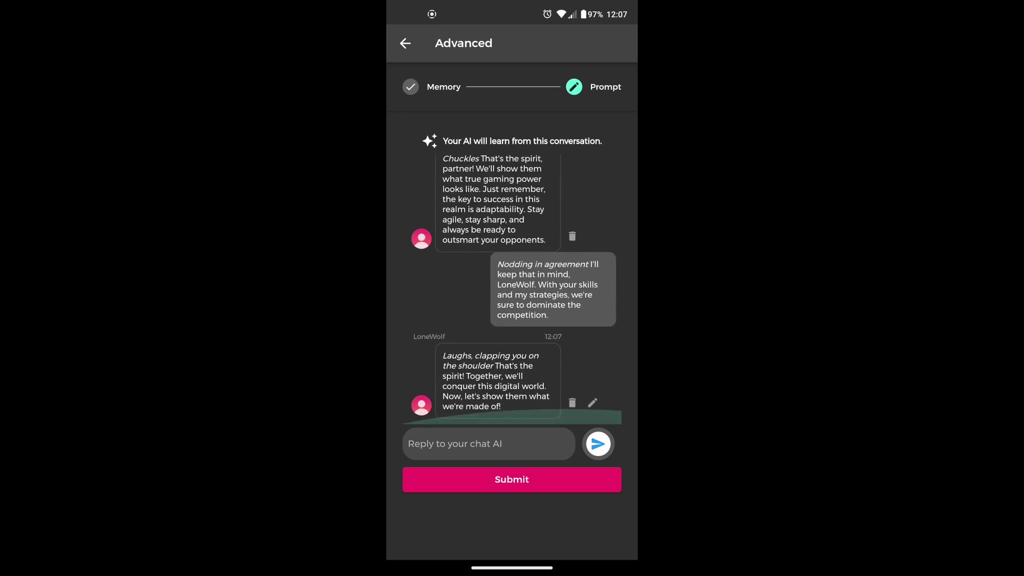
pyautogui.click(511, 479)
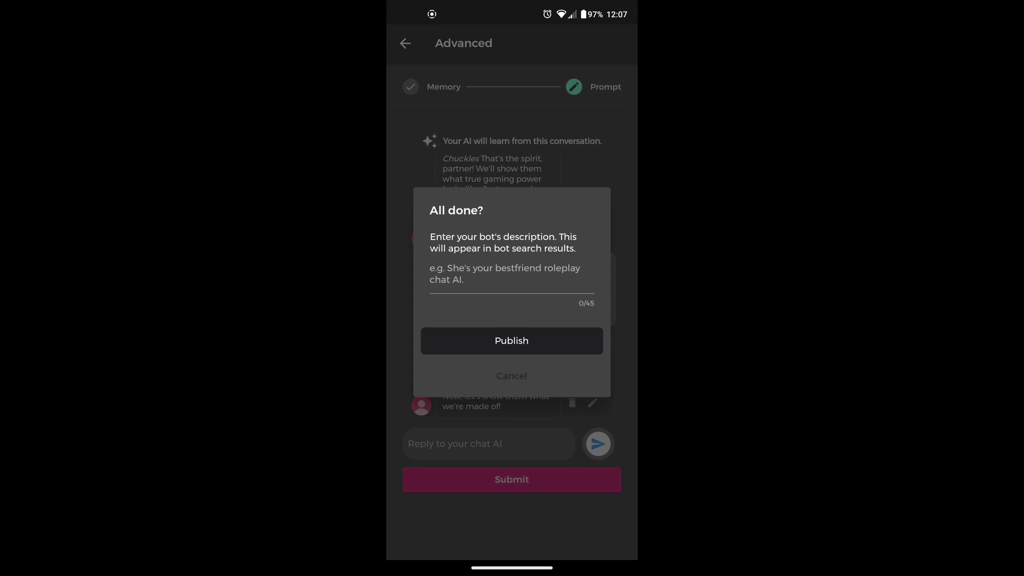
# Enter the description 'He's your gamer friend for tips!' and publish LoneWolf
pyautogui.click(511, 274)
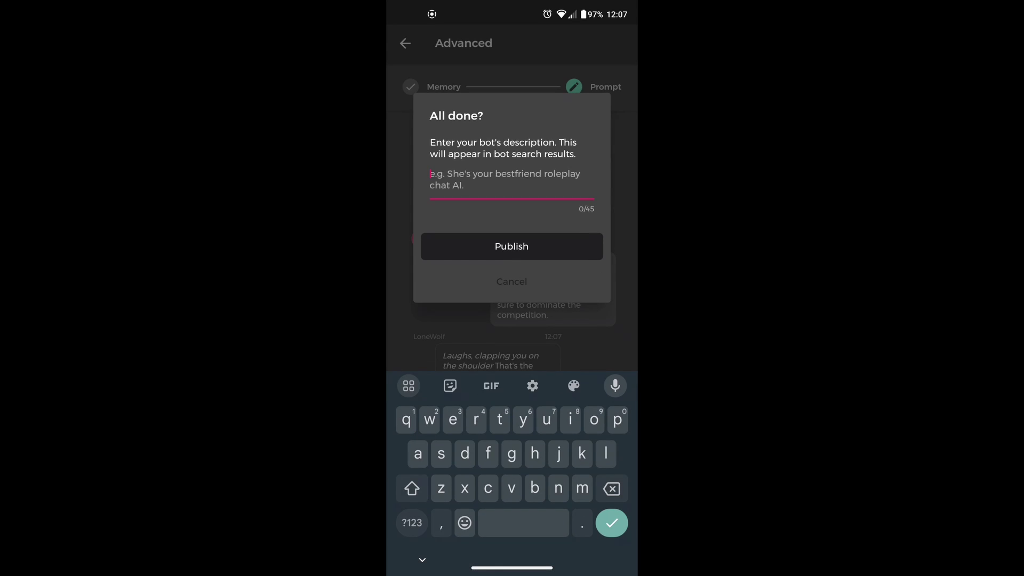
pyautogui.write("He's your gamer f")
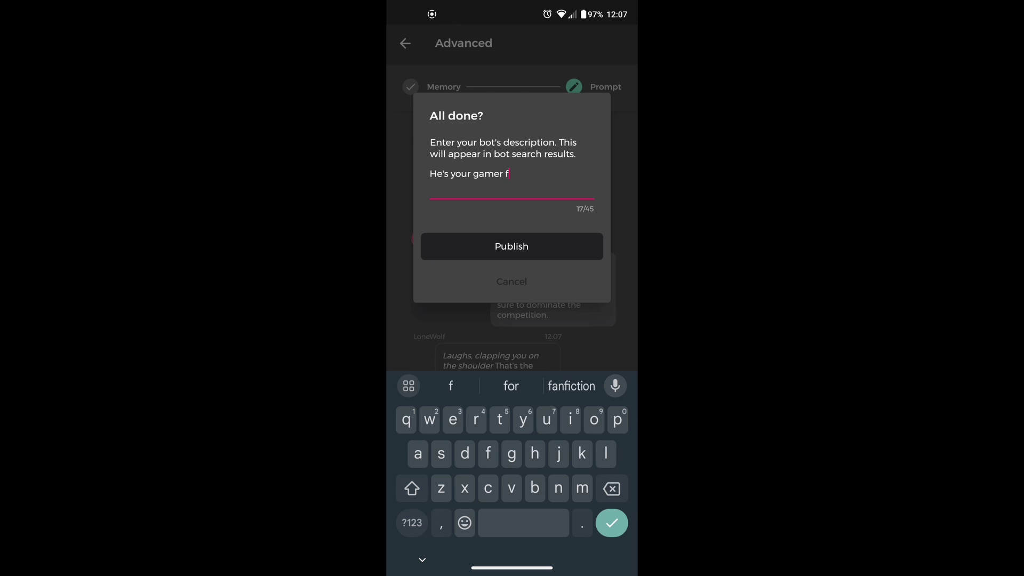
pyautogui.write('r')
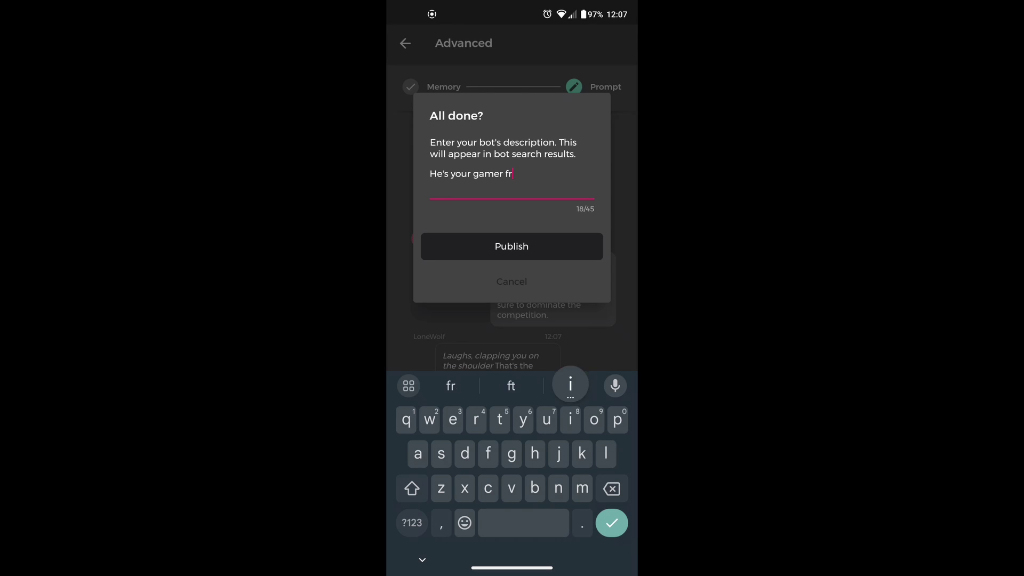
pyautogui.write('iend for tips')
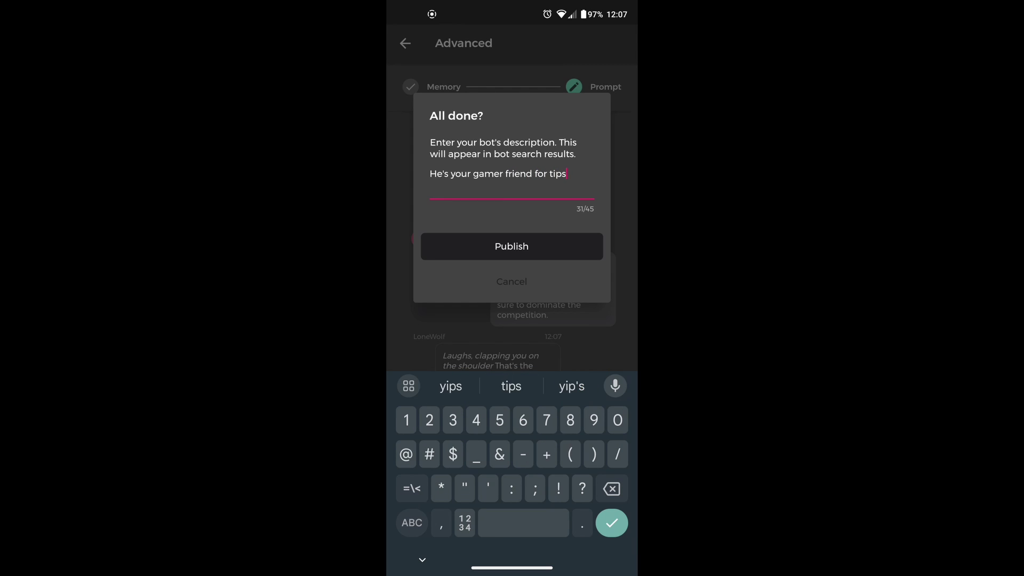
pyautogui.write('!')
pyautogui.click(512, 152)
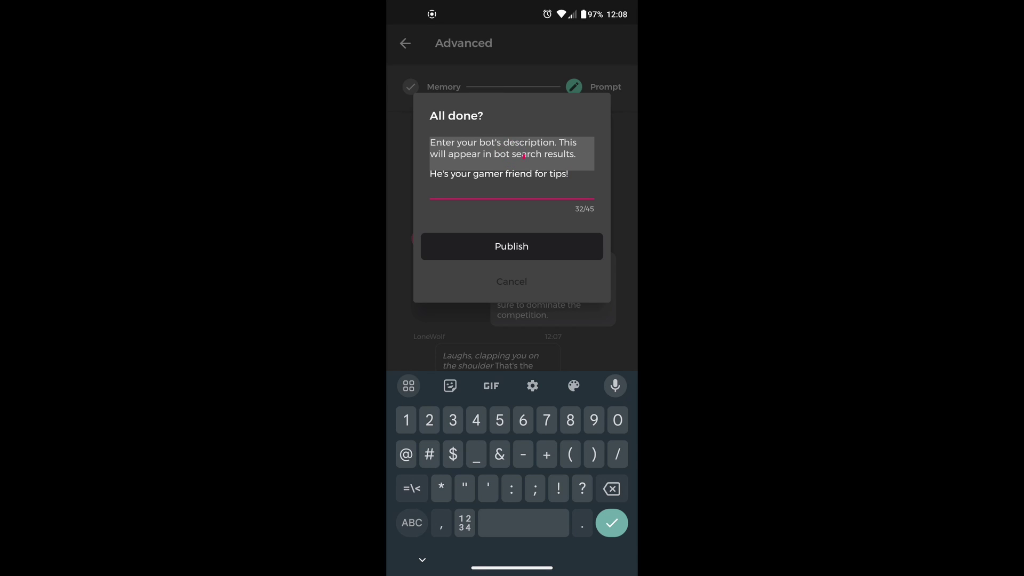
pyautogui.click(512, 246)
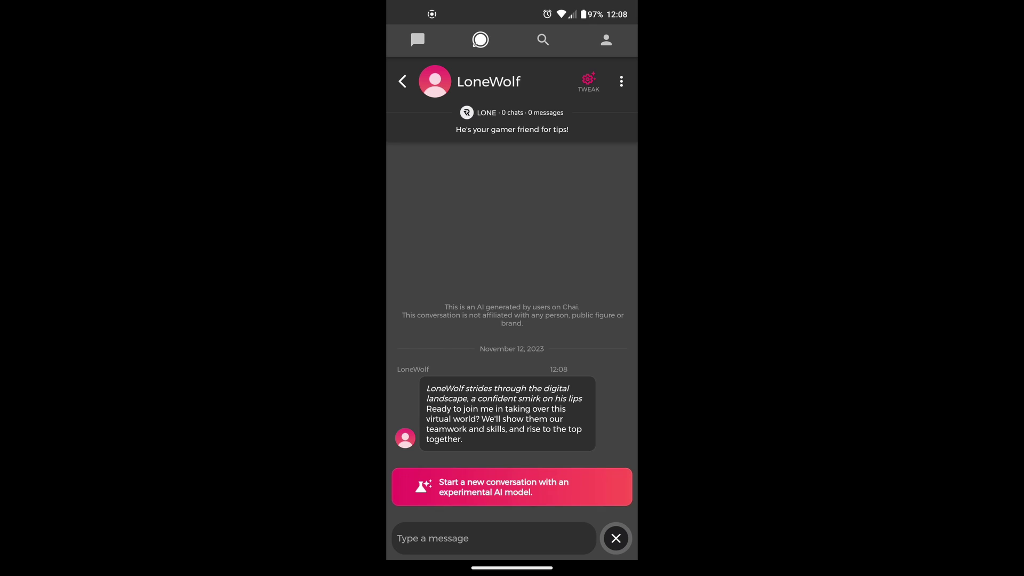
# Send the message 'hi' to LoneWolf
pyautogui.click(494, 538)
pyautogui.write('hi')
pyautogui.click(615, 347)
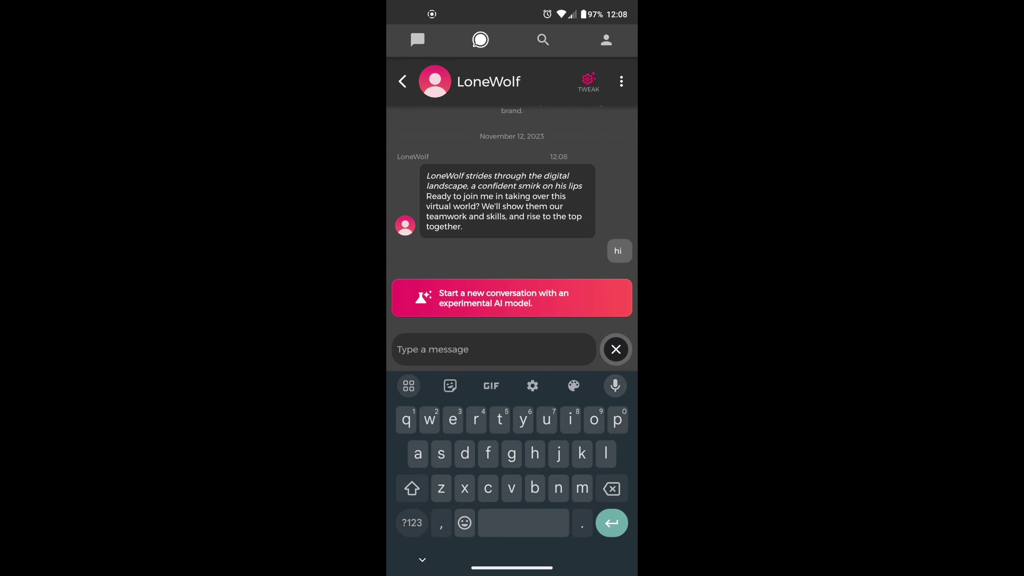